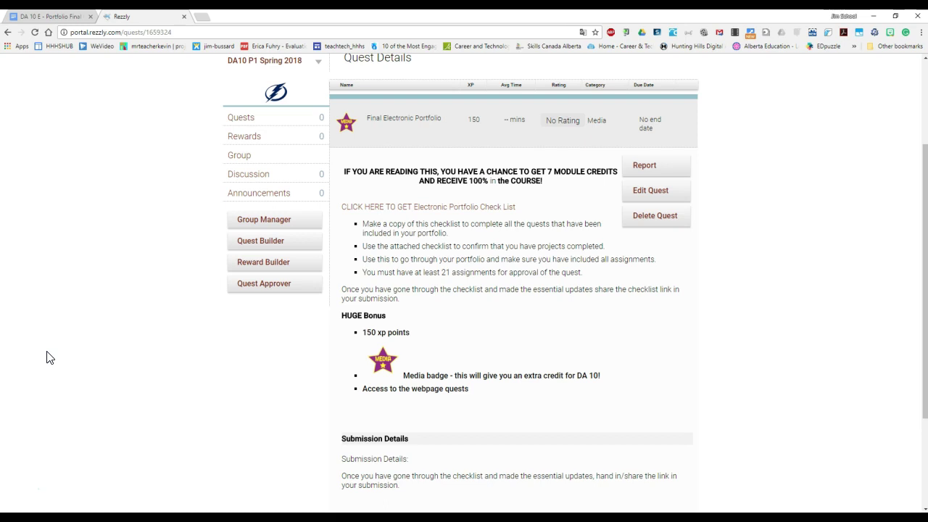
Open the DA 10 E-Portfolio Final Checklist document from its link.
left_click(61, 339)
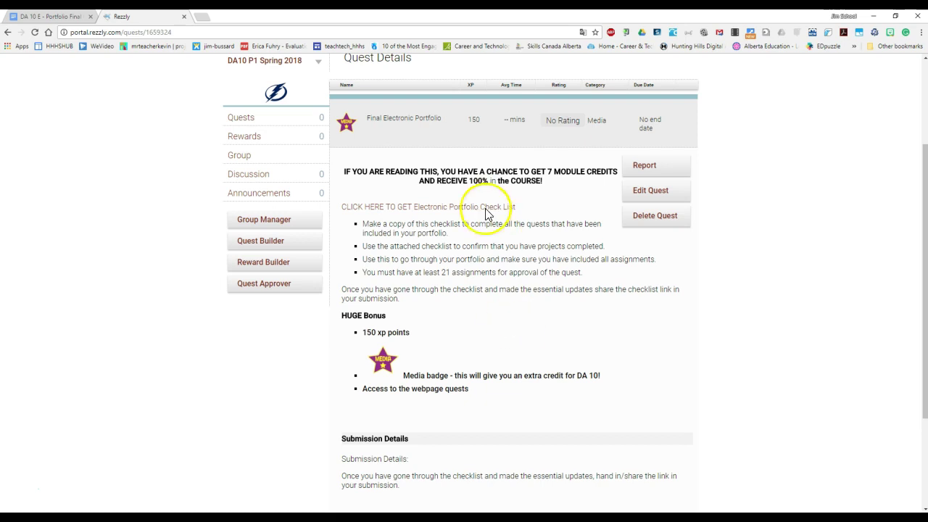
scroll(435, 278, "up", 2)
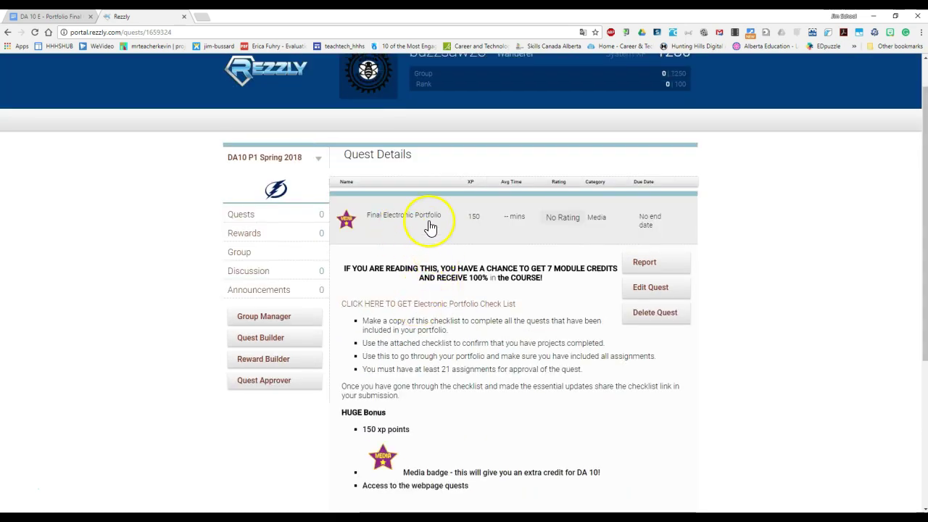
left_click(435, 309)
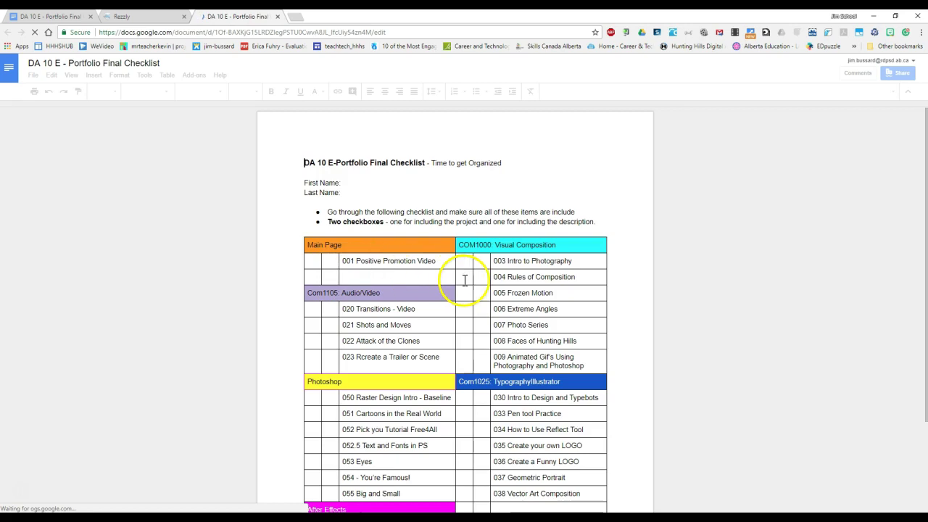
Look over the checklist's name fields, instructions and color-coded course table.
scroll(466, 280, "down", 2)
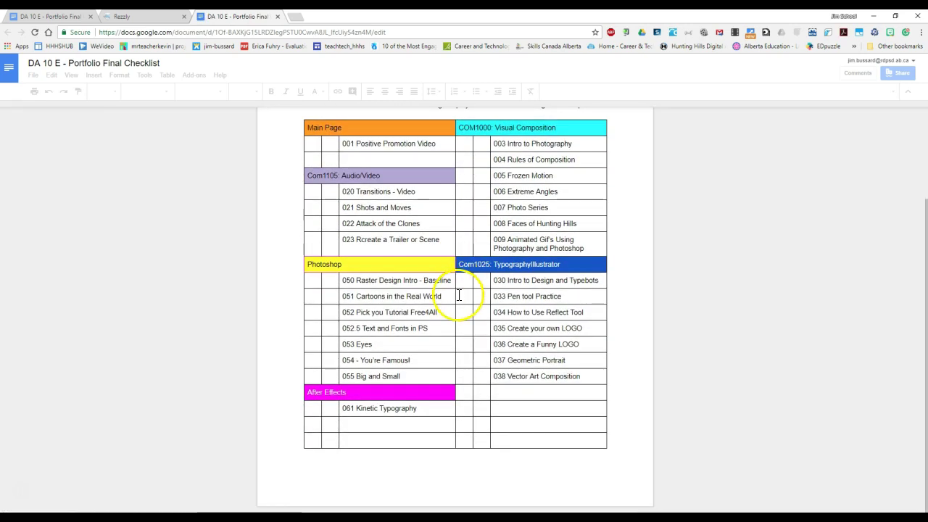
scroll(459, 295, "up", 2)
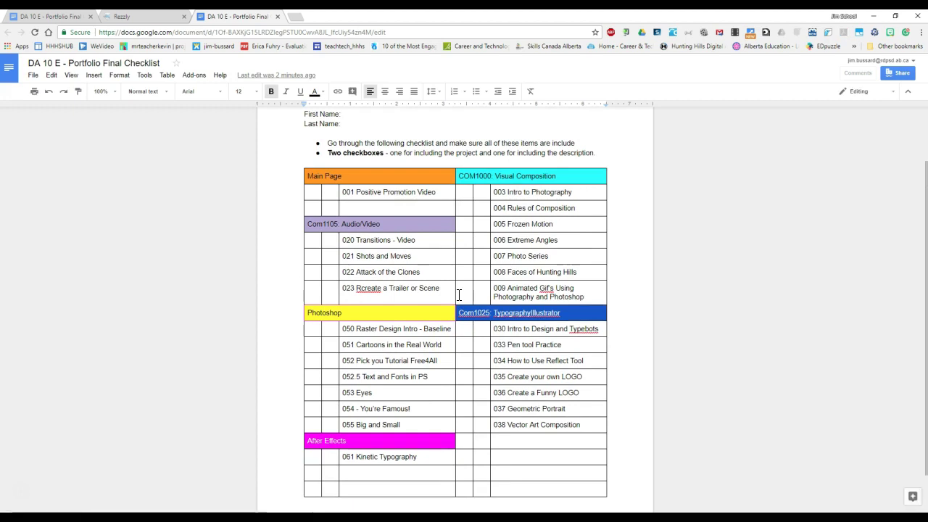
scroll(458, 297, "up", 1)
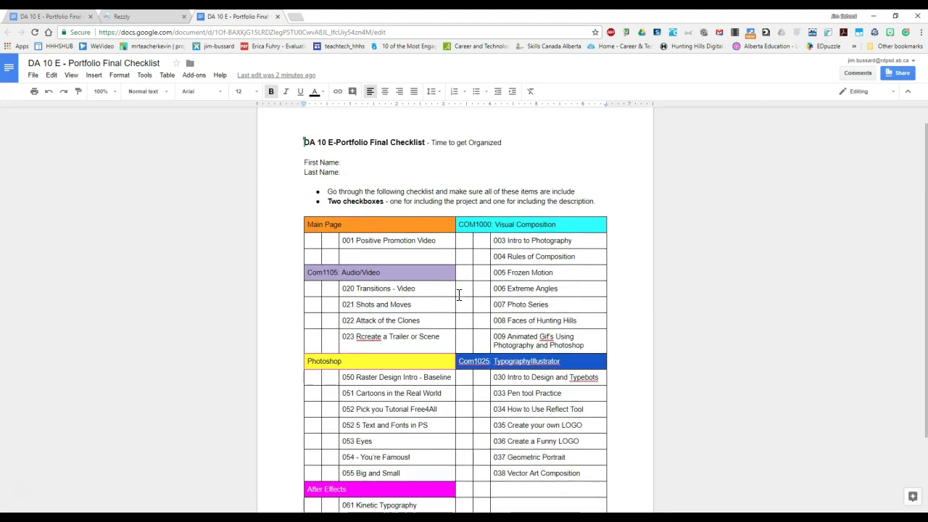
left_click(453, 315)
left_click(457, 326)
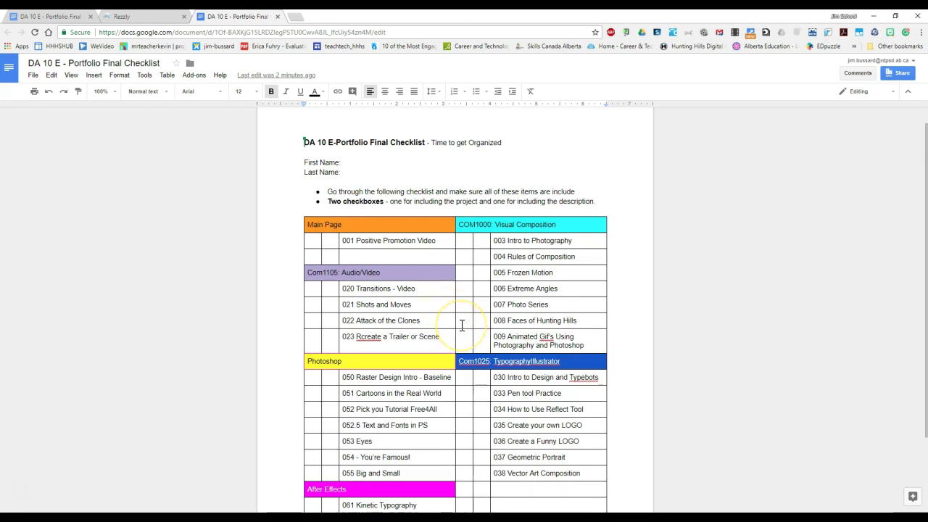
left_click(472, 303)
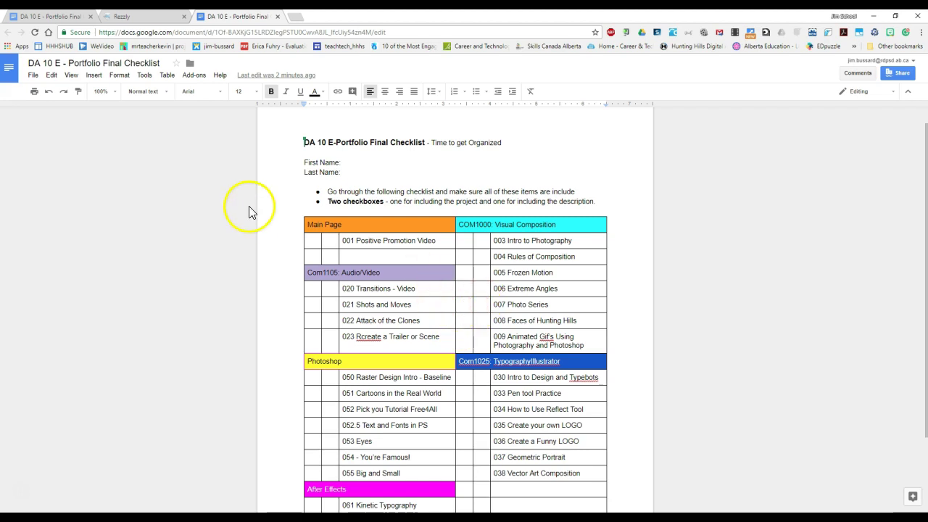
Make a copy of the checklist titled 'name DA 10 E - Portfolio Final Checklist' in My Drive.
left_click(33, 75)
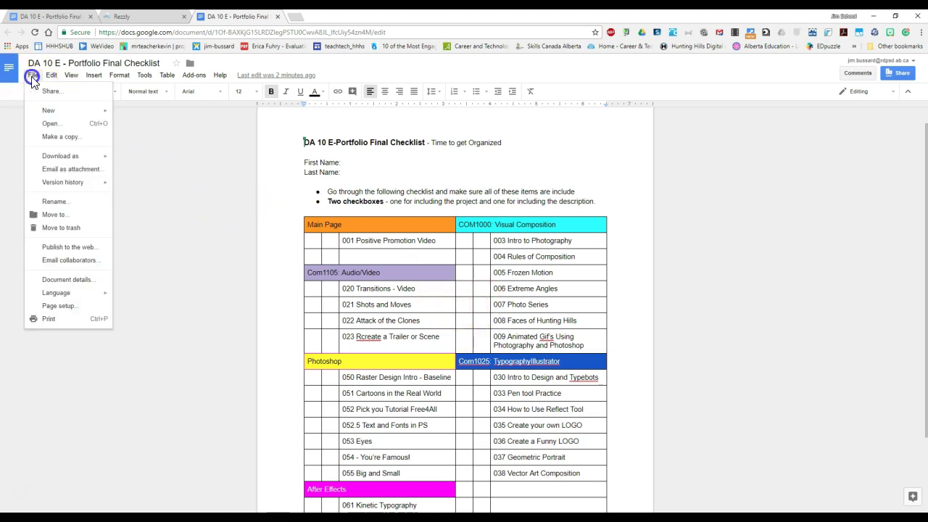
left_click(58, 136)
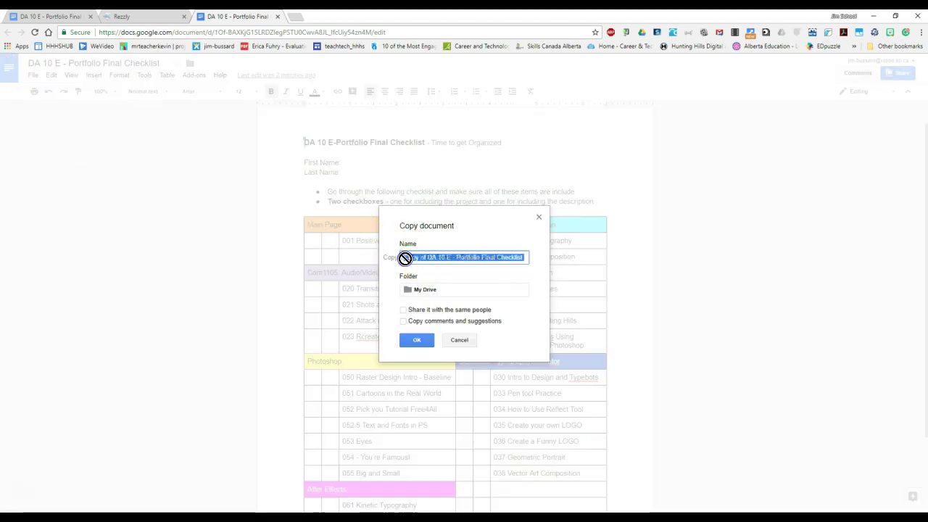
left_click(425, 257)
left_click_drag(426, 257, 396, 262)
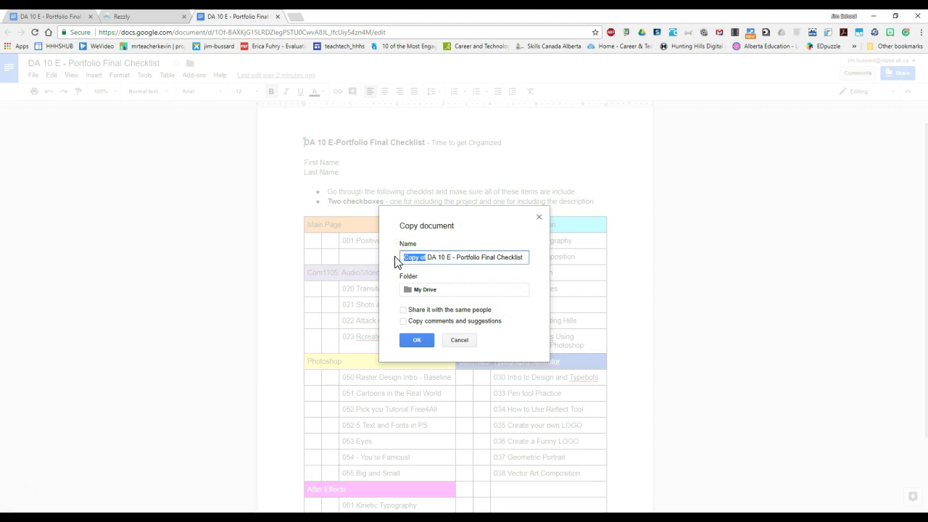
type("name")
left_click(416, 294)
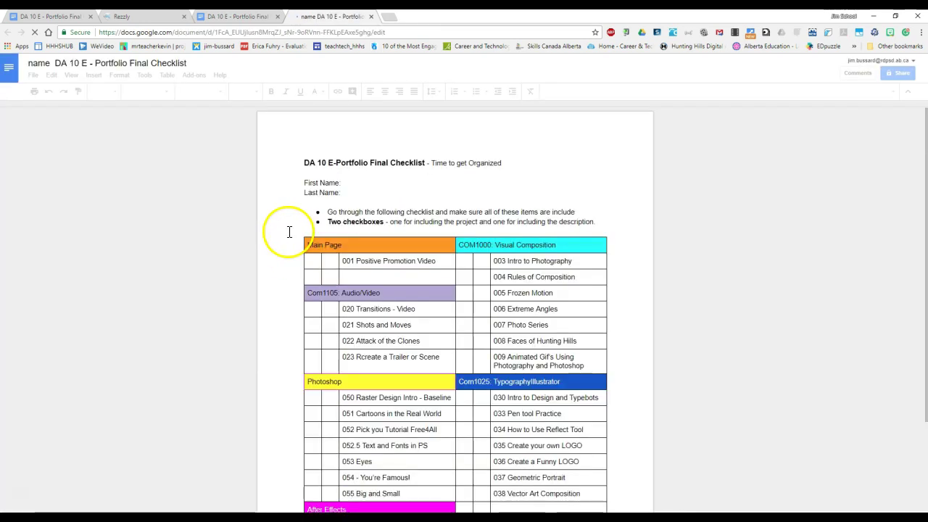
left_click(373, 276)
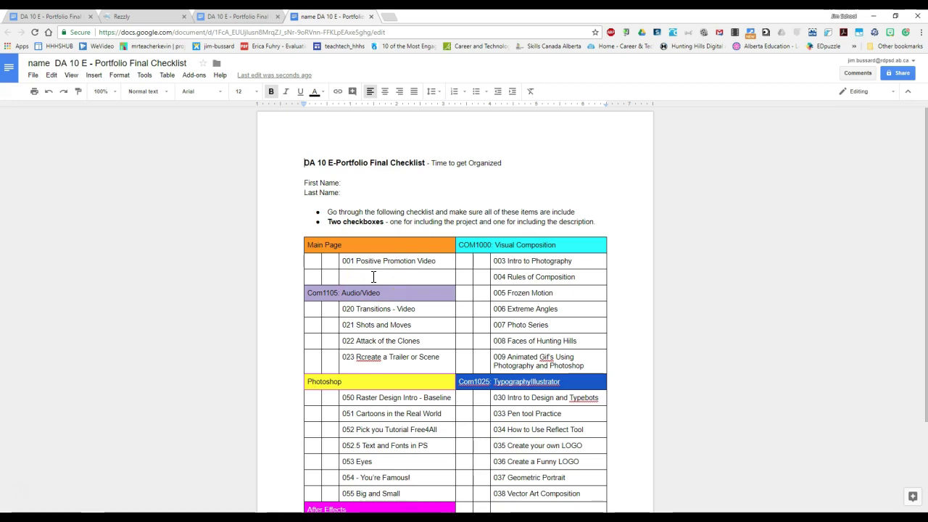
left_click(375, 276)
left_click(349, 267)
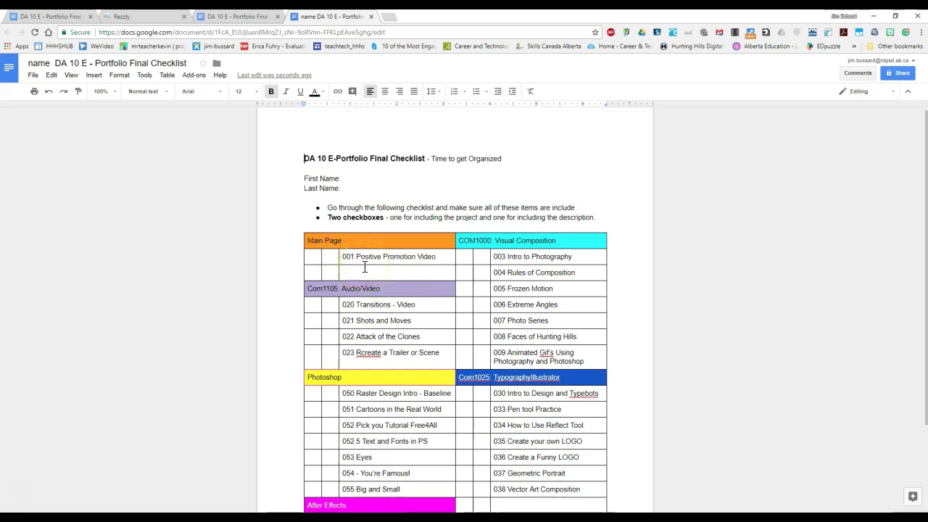
scroll(363, 265, "down", 1)
left_click(322, 216)
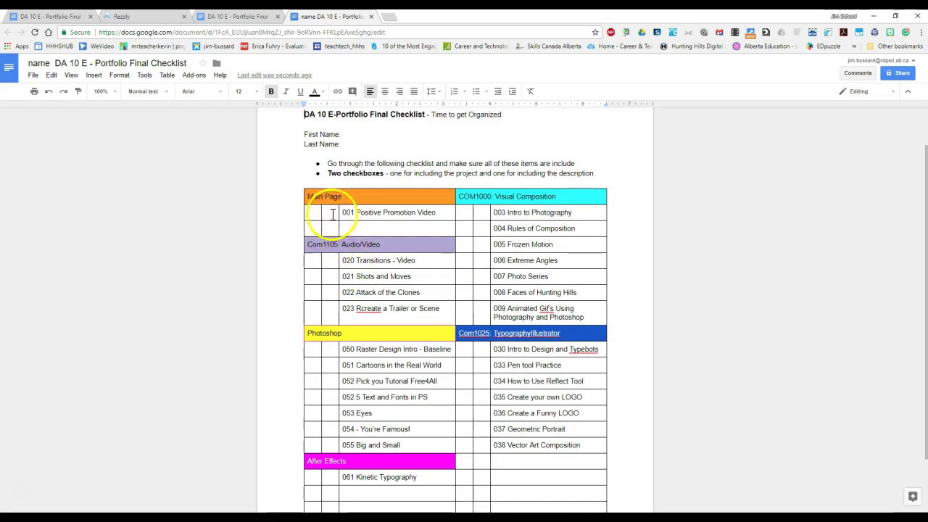
left_click(349, 212)
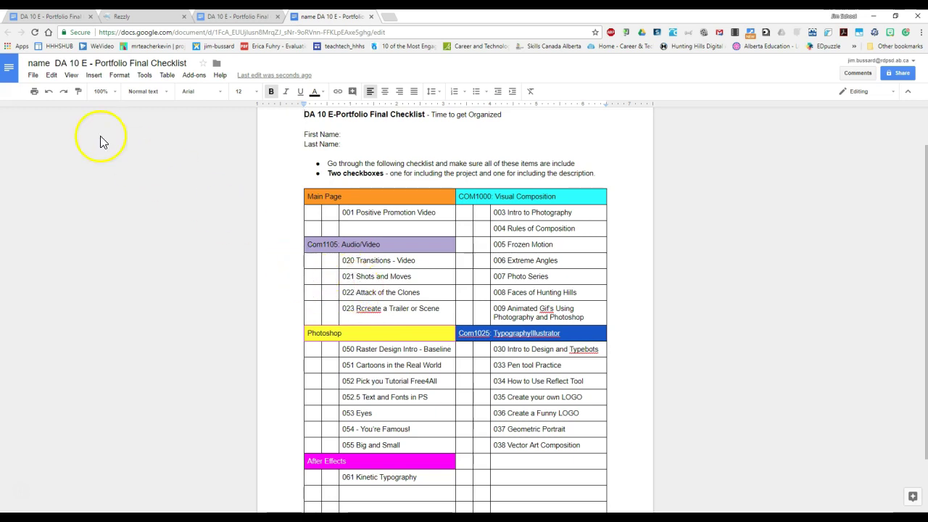
Enable link sharing within Red Deer Public Schools for the copy and copy its link.
left_click(34, 75)
left_click(45, 97)
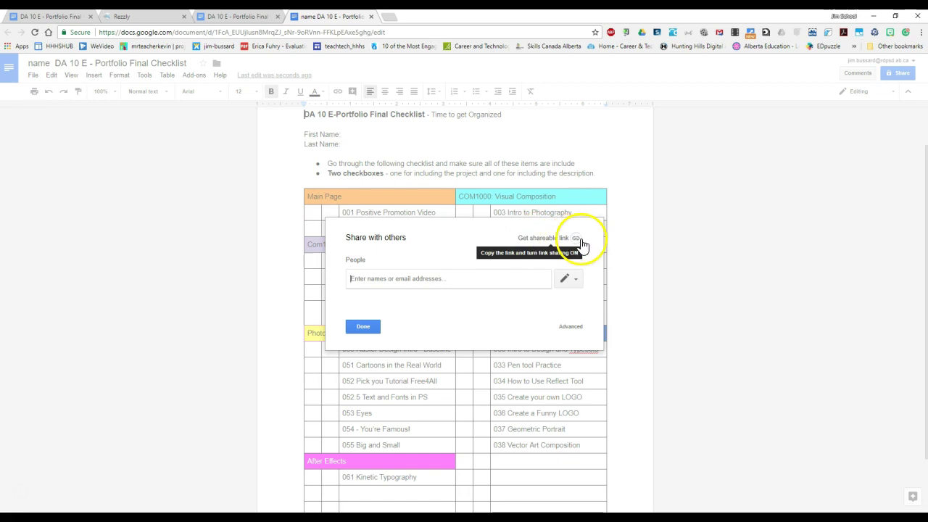
left_click(577, 240)
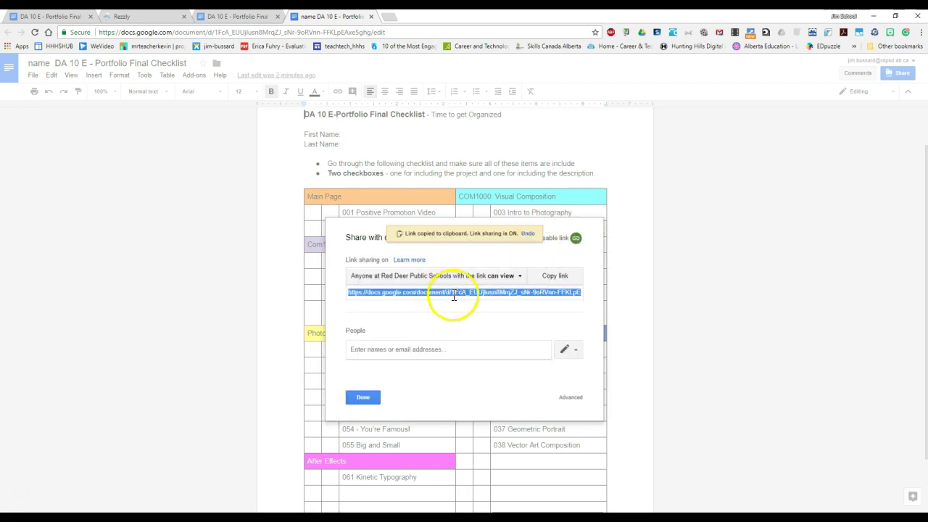
left_click(557, 277)
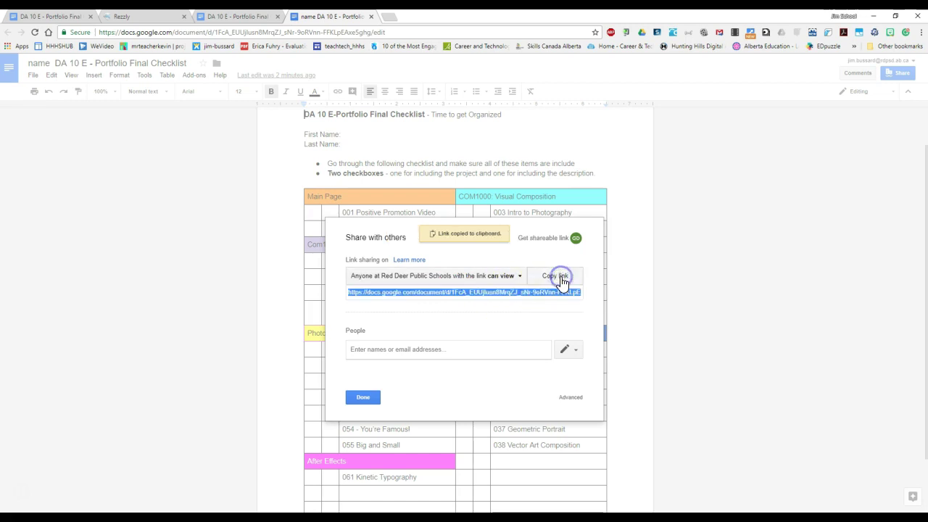
right_click(498, 290)
left_click(528, 295)
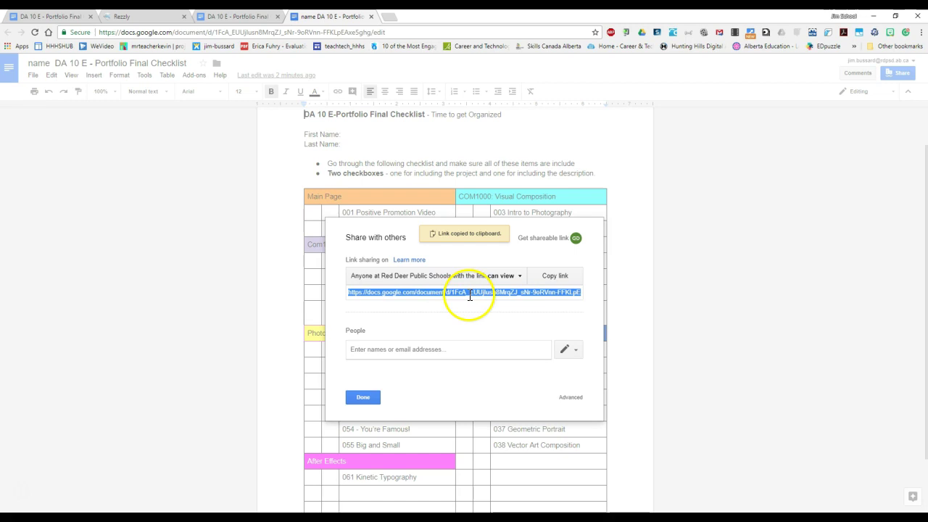
Switch to the Rezzly tab and scroll to the Final Electronic Portfolio submission details.
left_click(145, 16)
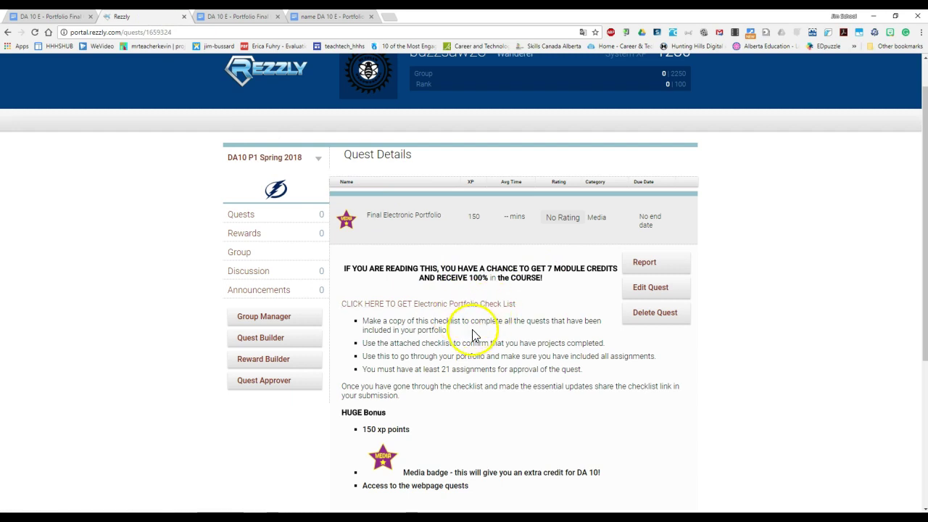
scroll(472, 332, "down", 2)
scroll(472, 332, "down", 2)
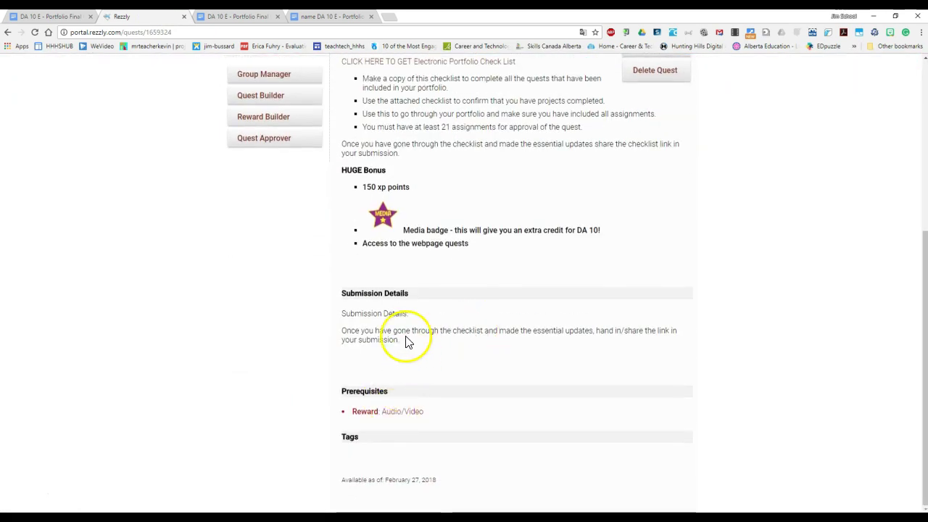
scroll(424, 346, "up", 1)
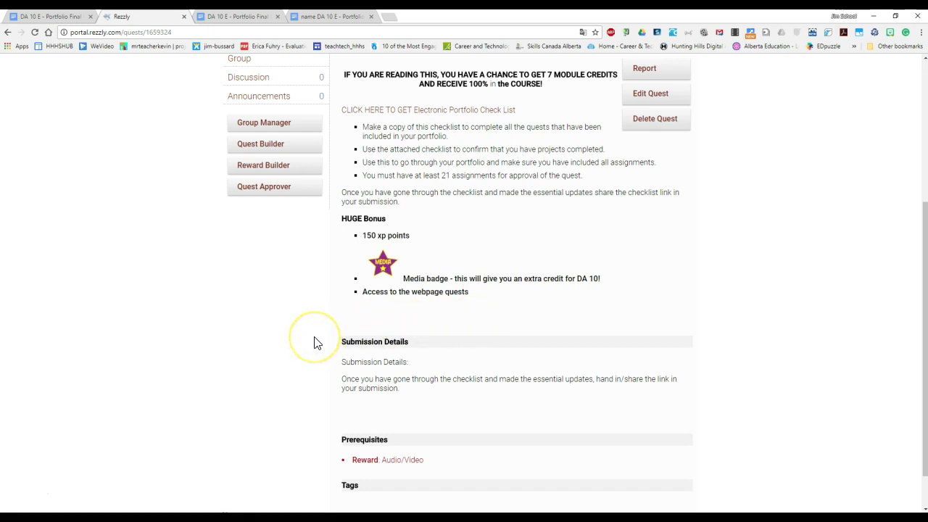
scroll(314, 342, "down", 1)
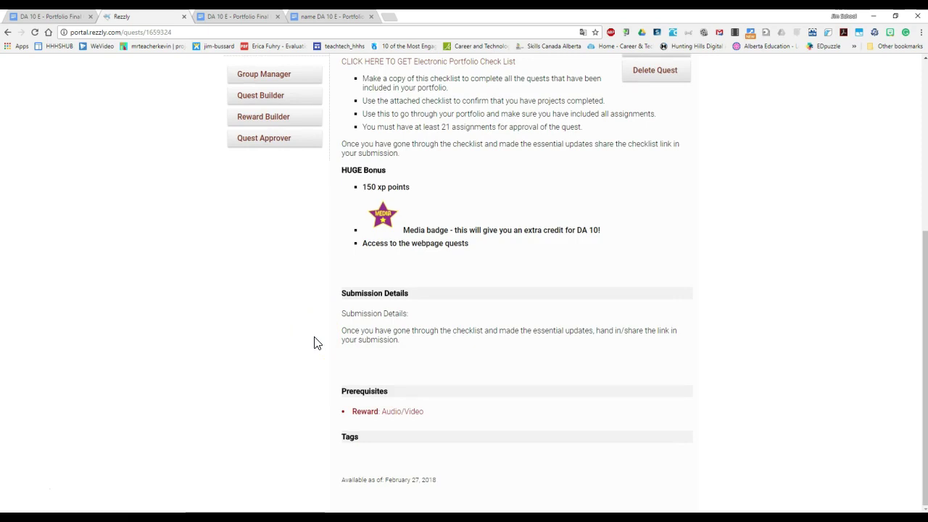